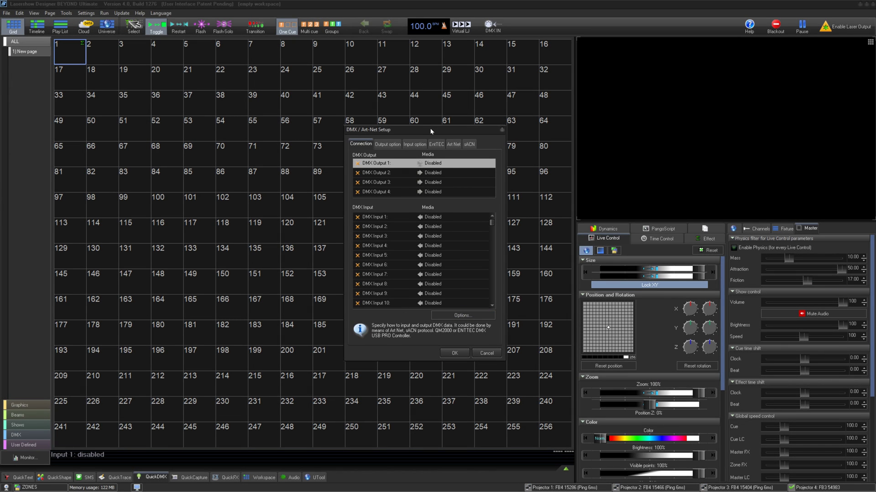
- Nudge the DMX / Art-Net Setup window aside and close it with OK, all outputs and inputs disabled
{"action": "left_click_drag", "start_coordinate": [431, 128], "coordinate": [425, 129]}
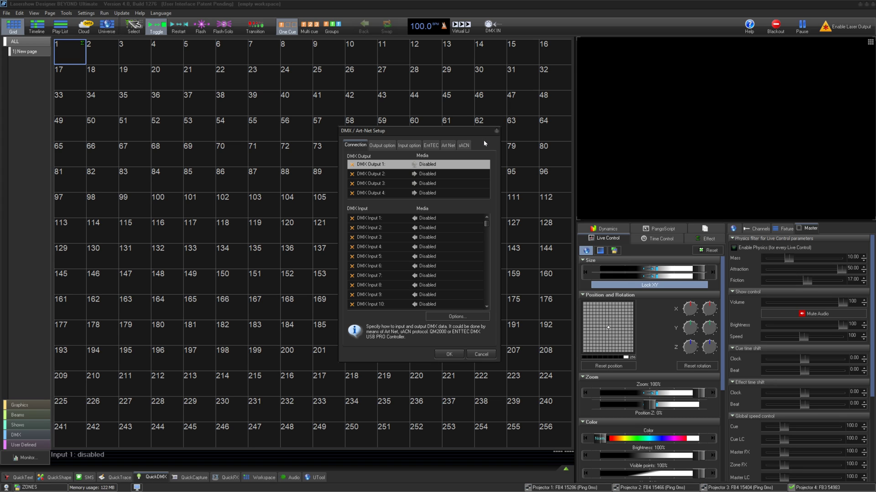
{"action": "left_click", "coordinate": [448, 354]}
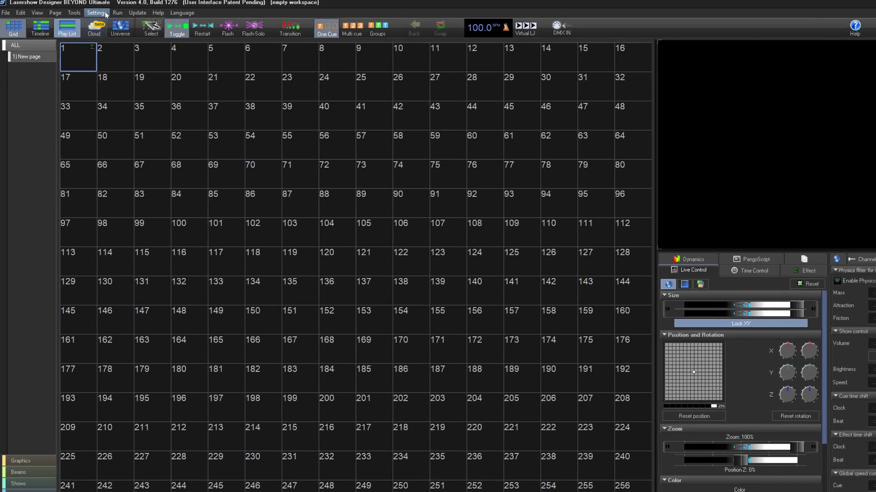
- Reopen DMX / ArtNet Settings from the Settings > DMX menu
{"action": "left_click", "coordinate": [98, 13]}
{"action": "mouse_move", "coordinate": [136, 140]}
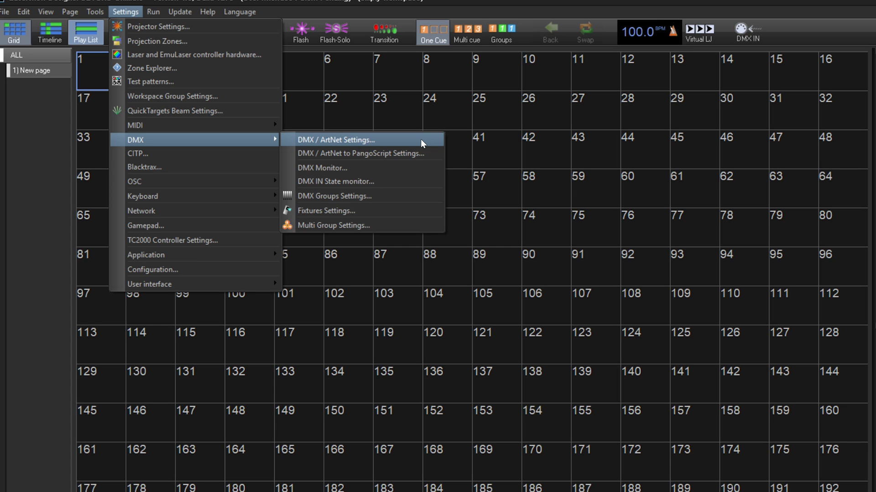
{"action": "left_click", "coordinate": [421, 139]}
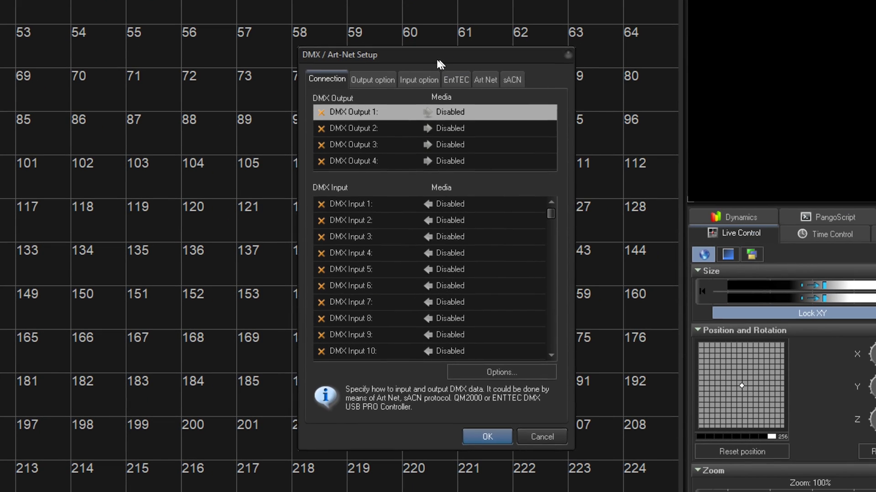
- Move the setup window left and choose EntTec USB DMX PRO as DMX Output 1's media
{"action": "left_click_drag", "start_coordinate": [451, 54], "coordinate": [407, 47]}
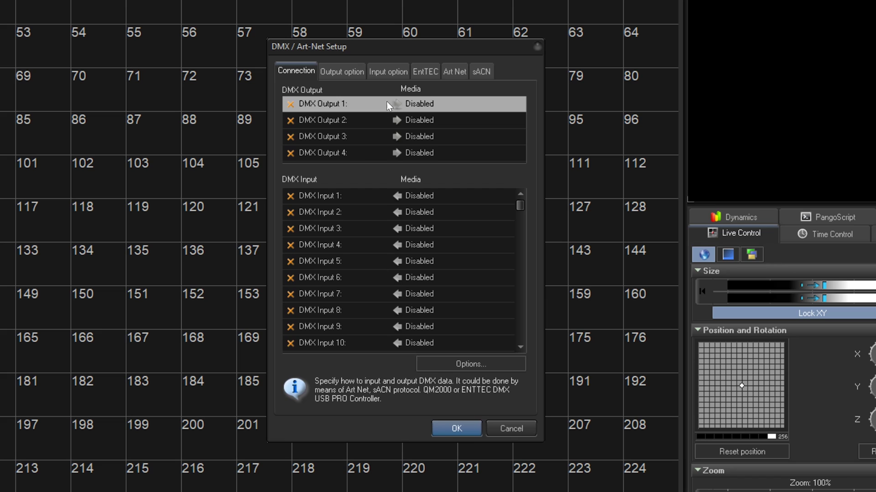
{"action": "left_click", "coordinate": [345, 196]}
{"action": "left_click", "coordinate": [347, 110]}
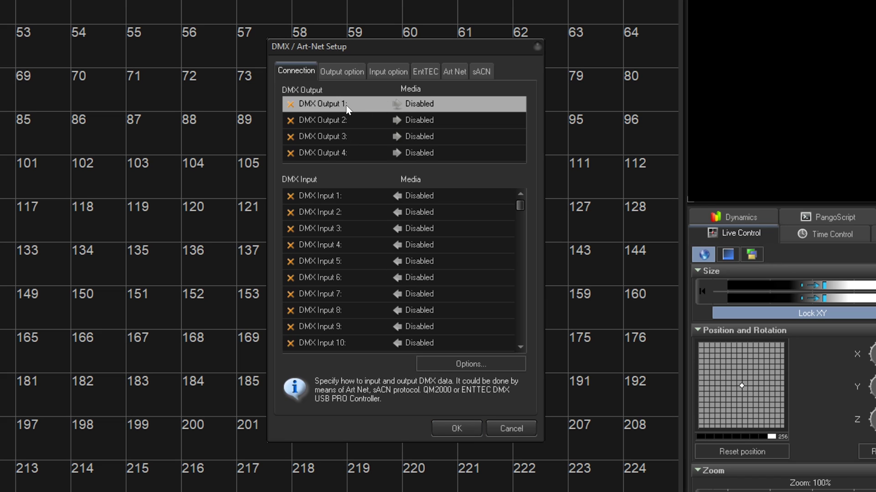
{"action": "left_click", "coordinate": [399, 105]}
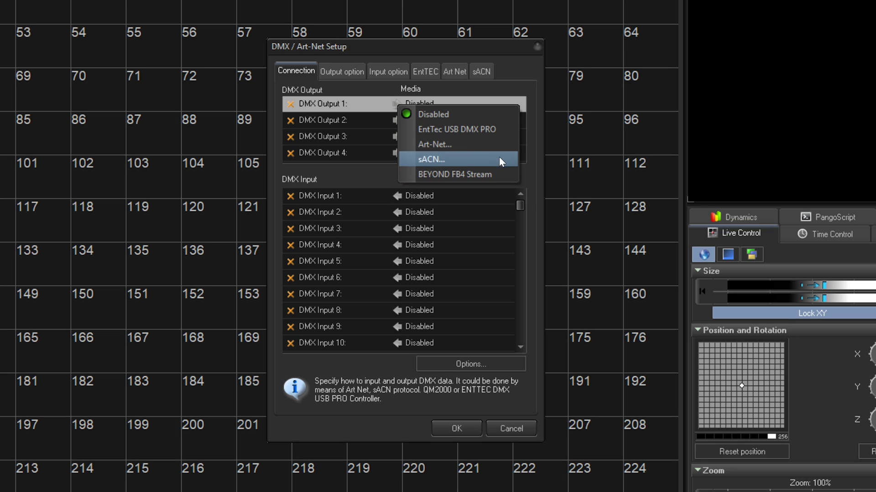
{"action": "left_click", "coordinate": [500, 128]}
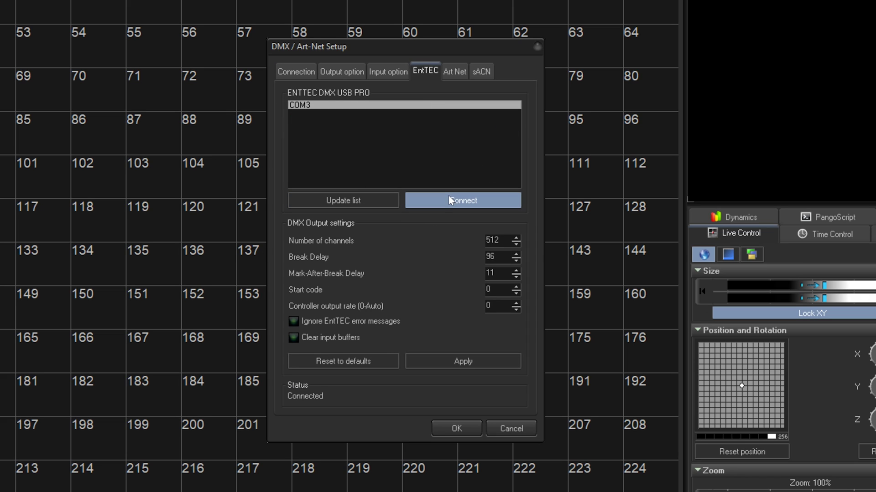
- Connect the EntTec controller on COM3, acknowledge its detection message, and apply the settings
{"action": "left_click", "coordinate": [436, 201]}
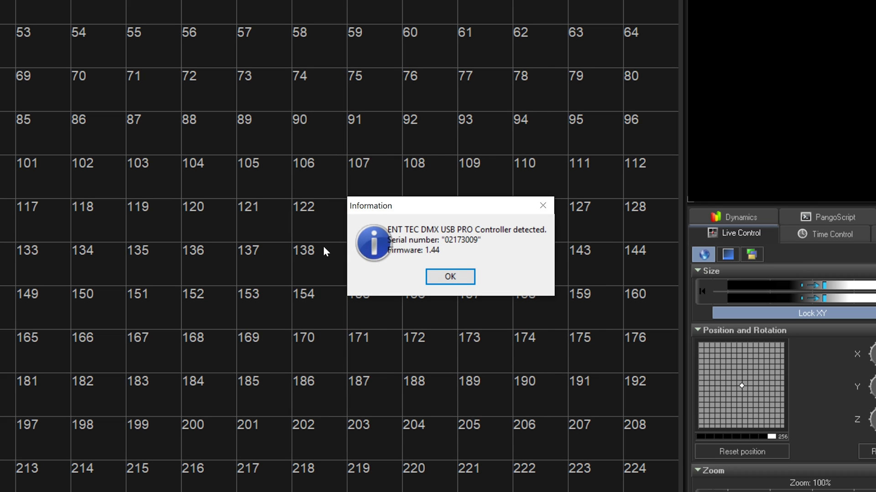
{"action": "left_click", "coordinate": [448, 278]}
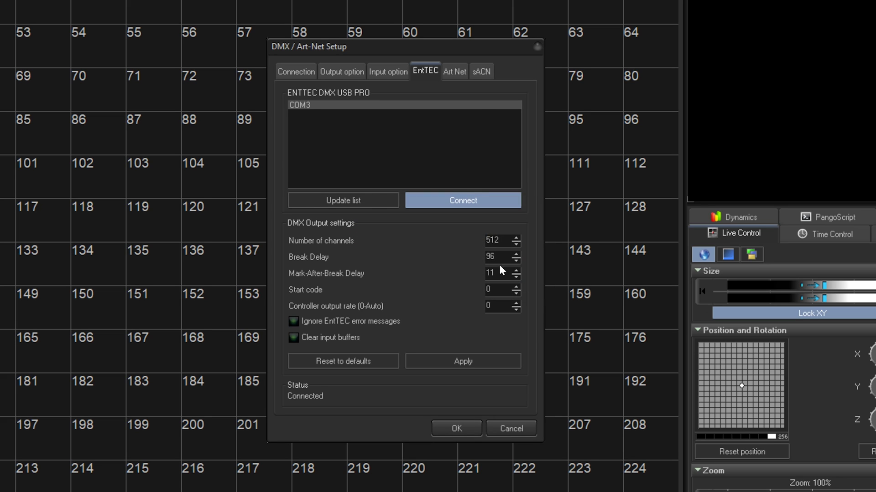
{"action": "left_click", "coordinate": [476, 364]}
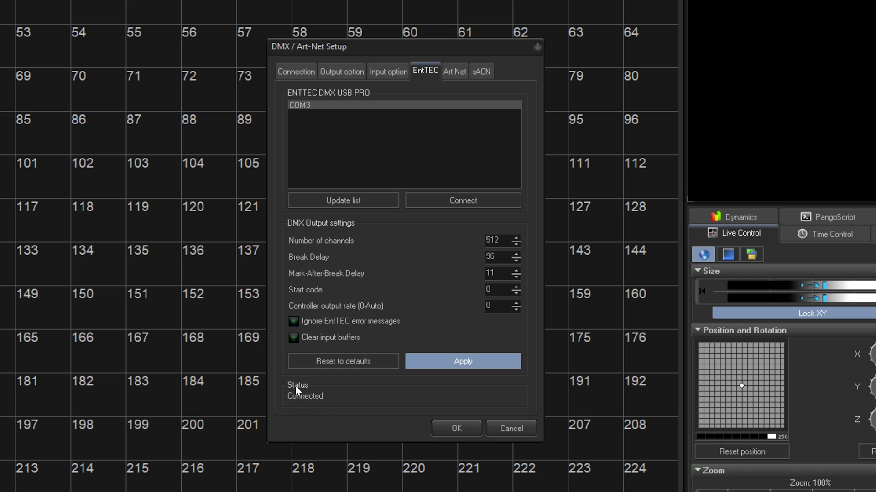
{"action": "left_click", "coordinate": [295, 71]}
- Set DMX Output 2 to Art-Net with universe 0.0
{"action": "left_click", "coordinate": [401, 122]}
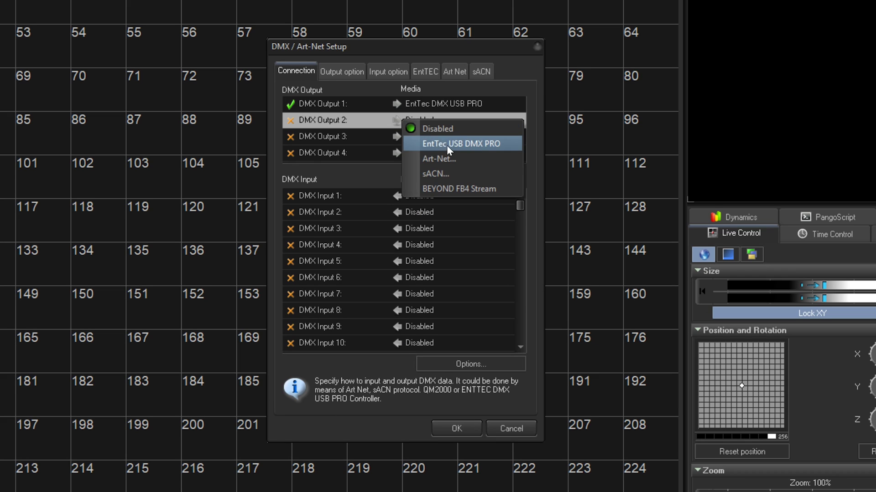
{"action": "left_click", "coordinate": [486, 159]}
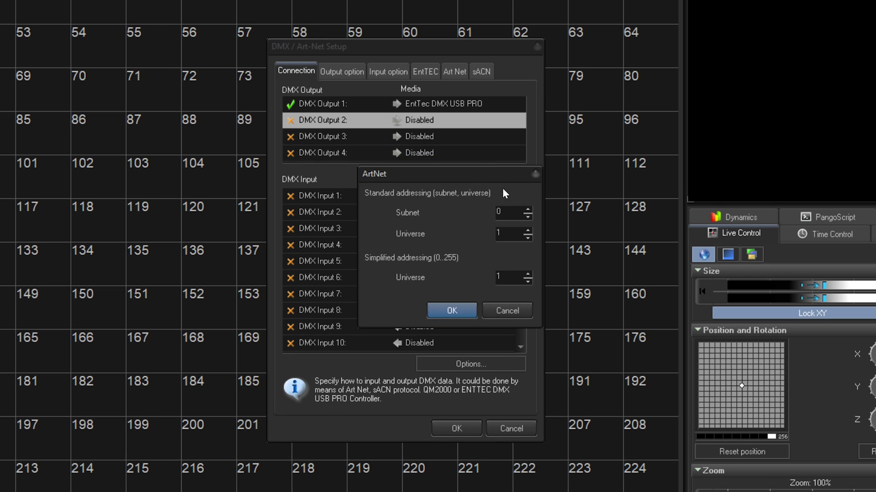
{"action": "double_click", "coordinate": [510, 276]}
{"action": "type", "text": "36"}
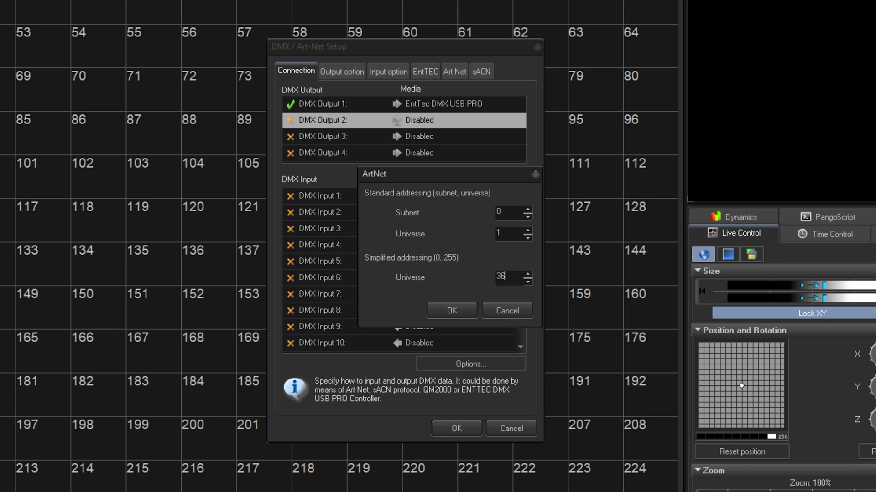
{"action": "key", "text": "shift+Home"}
{"action": "type", "text": "0"}
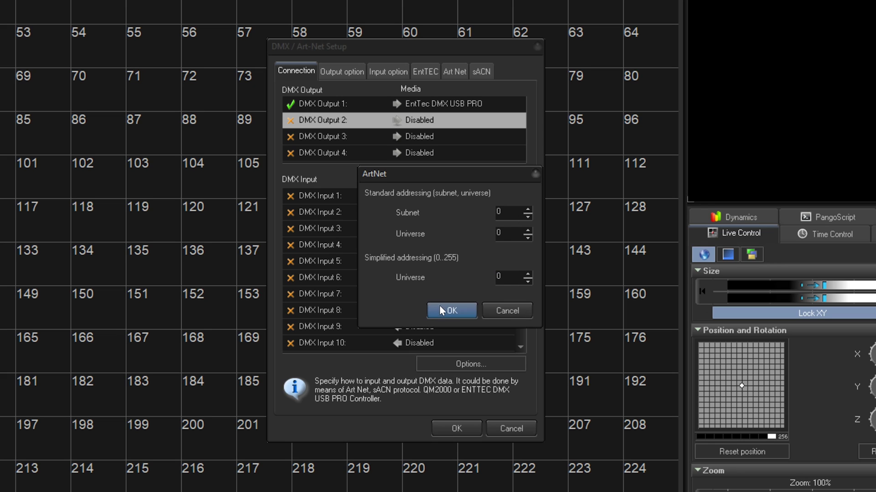
{"action": "left_click", "coordinate": [440, 307]}
- Keep the automatic network adapter in the Art Net station settings
{"action": "left_click", "coordinate": [448, 71]}
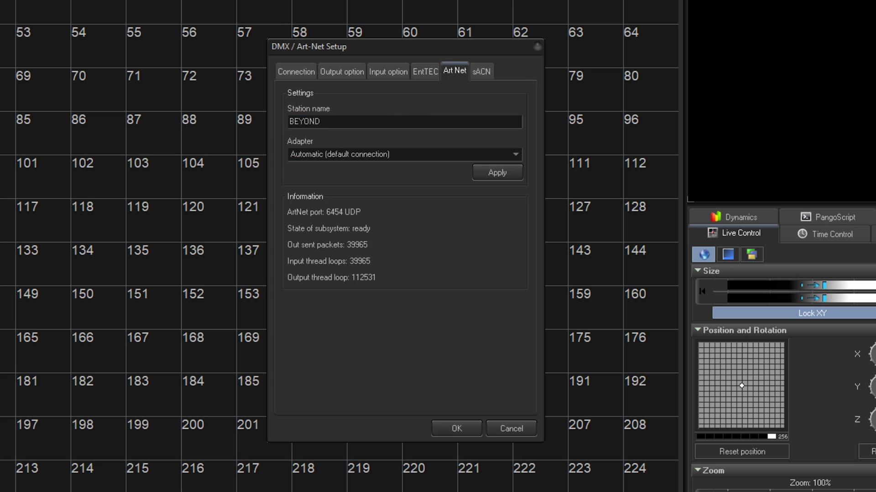
{"action": "left_click", "coordinate": [383, 155]}
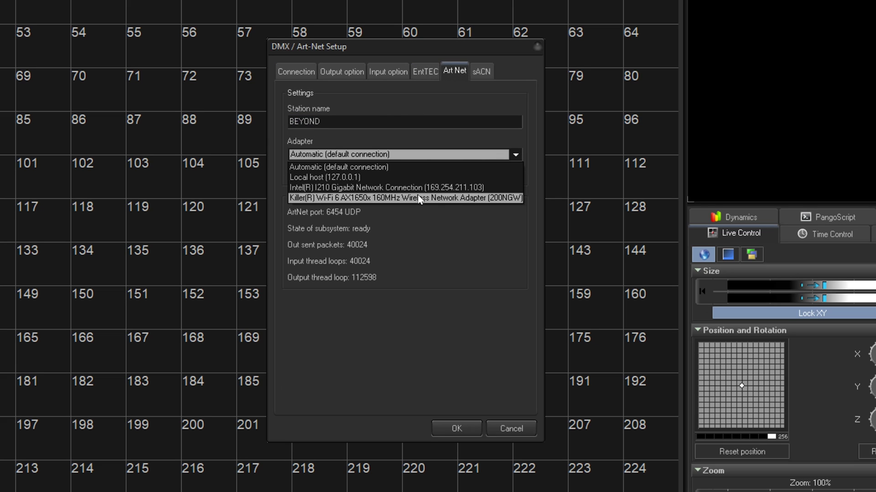
{"action": "left_click", "coordinate": [424, 171]}
{"action": "left_click", "coordinate": [304, 73]}
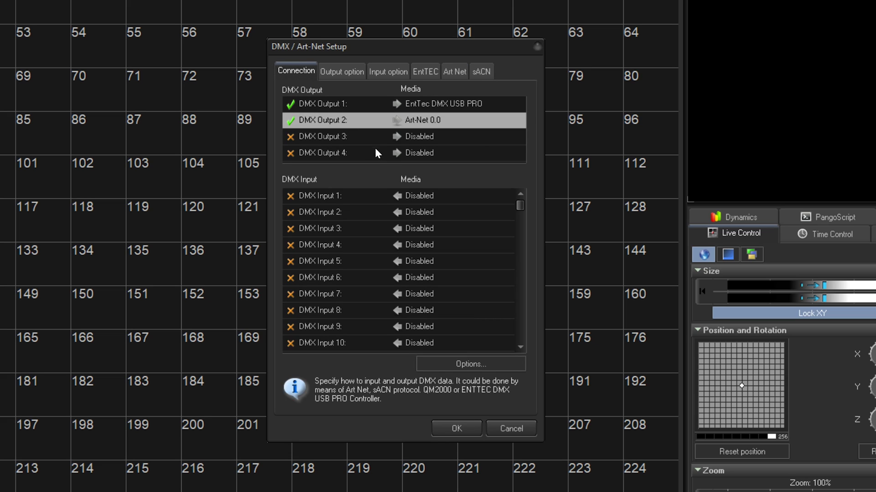
{"action": "left_click", "coordinate": [398, 137]}
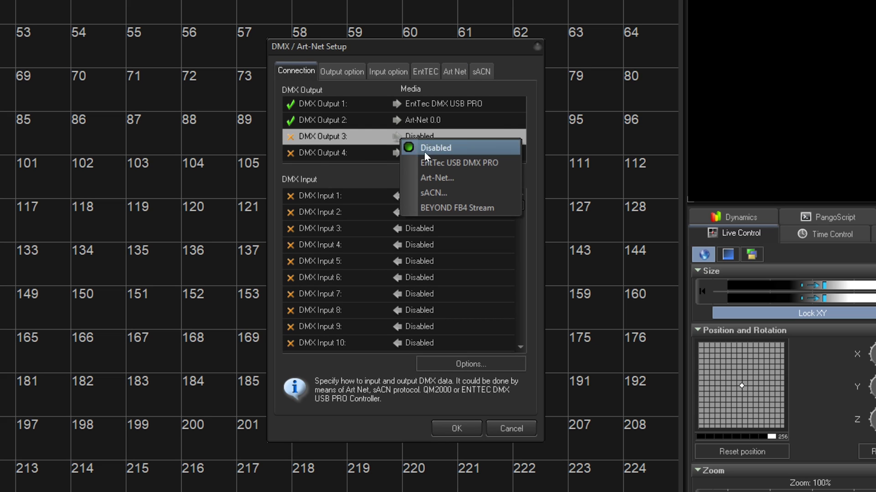
- Send DMX Output 3 over sACN universe 2 using multicast delivery
{"action": "left_click", "coordinate": [492, 192]}
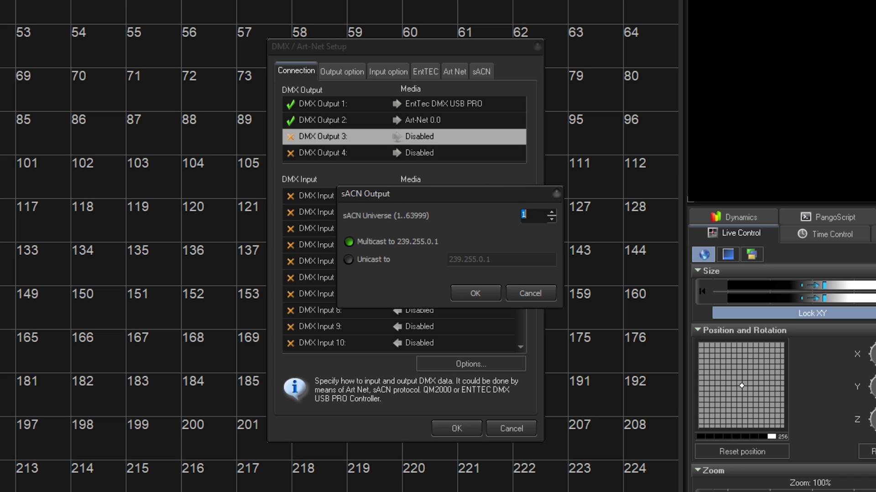
{"action": "type", "text": "23"}
{"action": "key", "text": "Tab"}
{"action": "left_click", "coordinate": [392, 241]}
{"action": "double_click", "coordinate": [521, 218]}
{"action": "type", "text": "1"}
{"action": "type", "text": "2"}
{"action": "left_click", "coordinate": [369, 262]}
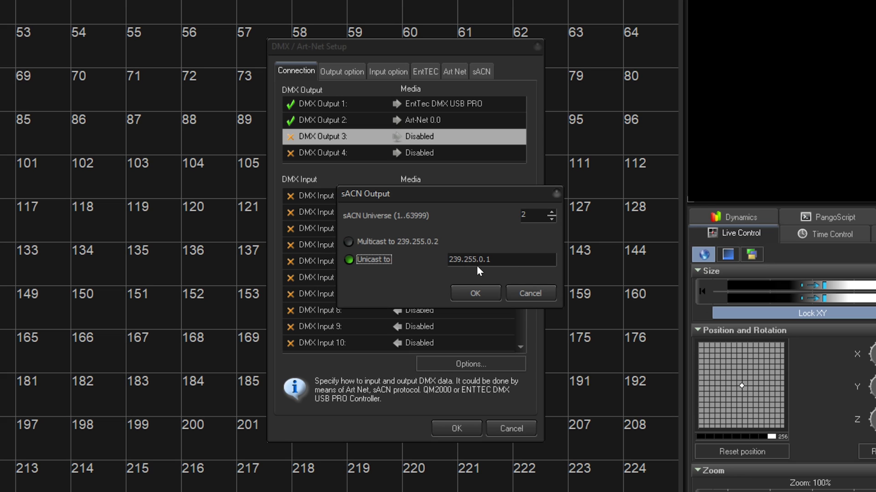
{"action": "left_click", "coordinate": [394, 243]}
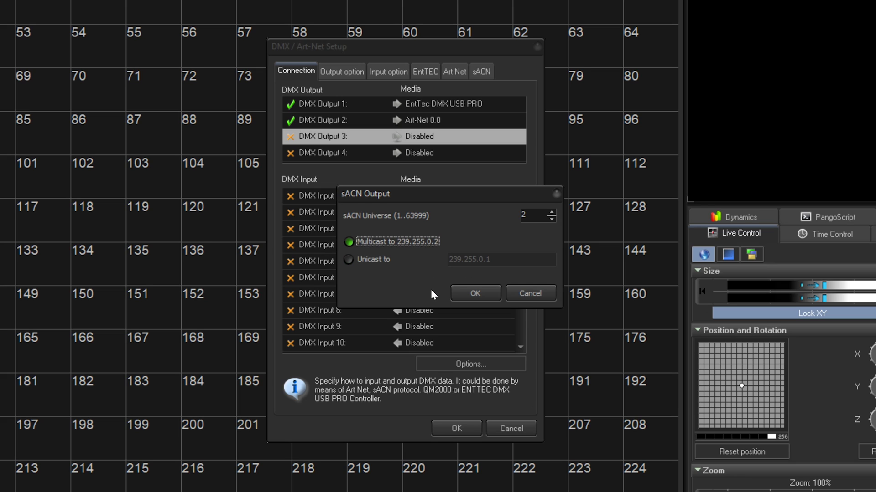
- Set DMX Output 4 media to BEYOND FB4 Stream and close the setup with OK
{"action": "left_click", "coordinate": [474, 292]}
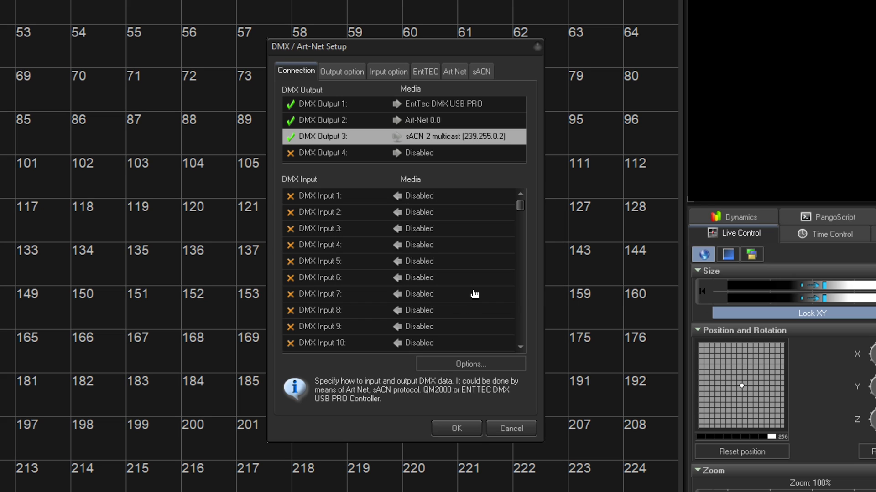
{"action": "left_click", "coordinate": [403, 153]}
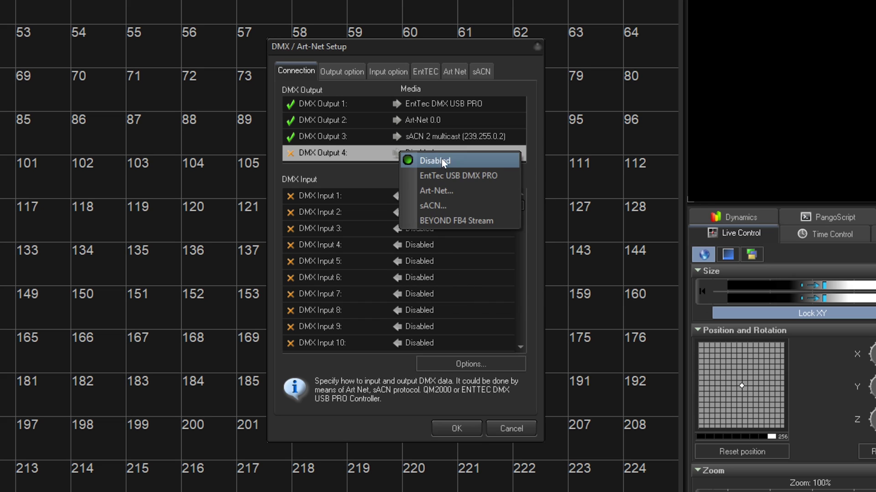
{"action": "left_click", "coordinate": [512, 219]}
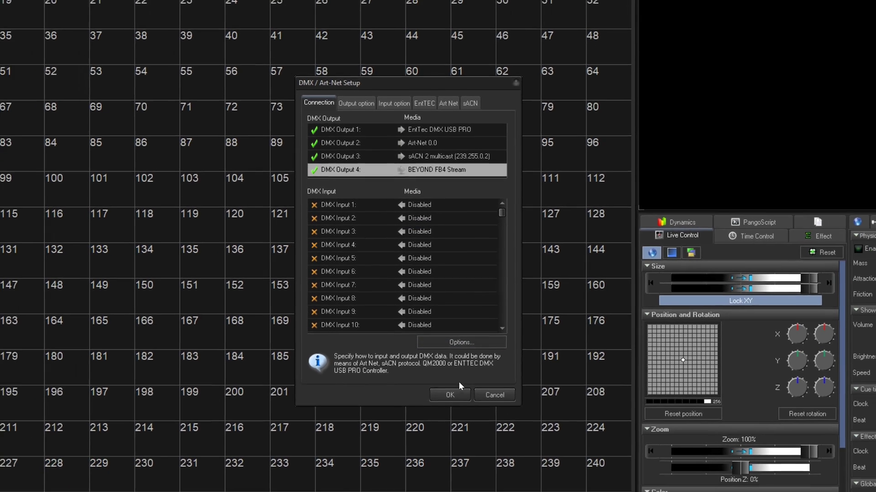
{"action": "left_click", "coordinate": [456, 388]}
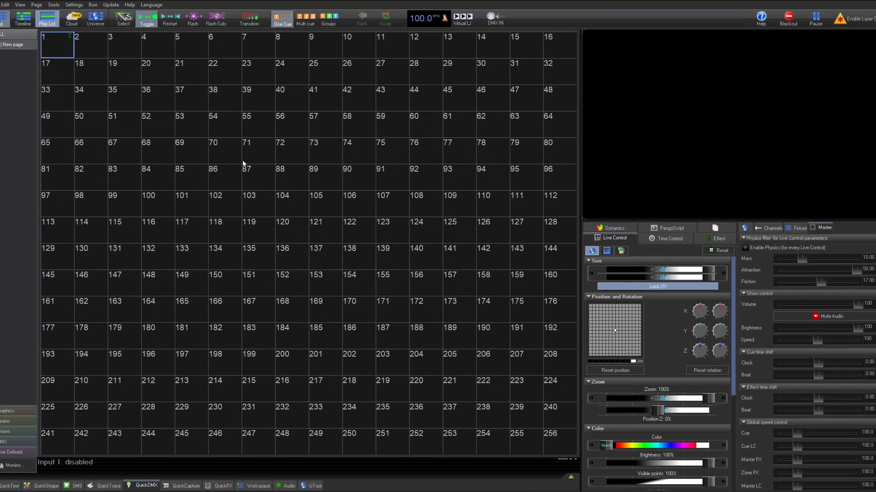
{"action": "left_click", "coordinate": [86, 14]}
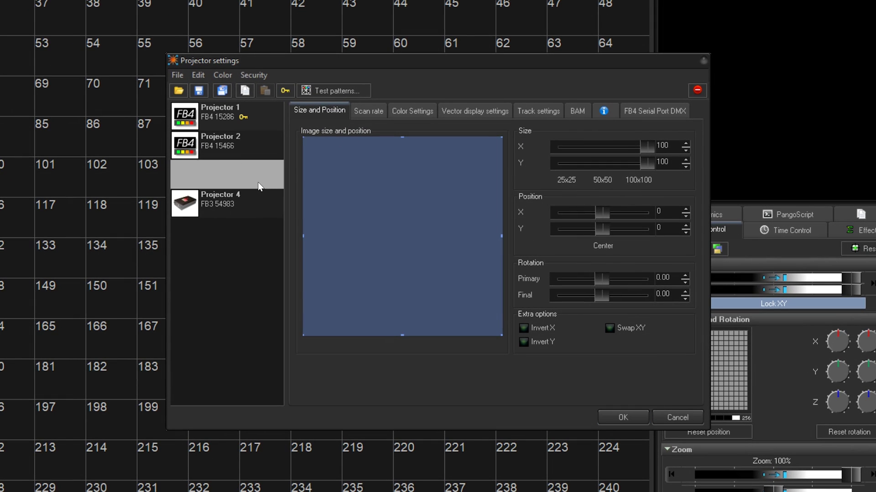
{"action": "left_click", "coordinate": [258, 182]}
{"action": "left_click", "coordinate": [667, 111]}
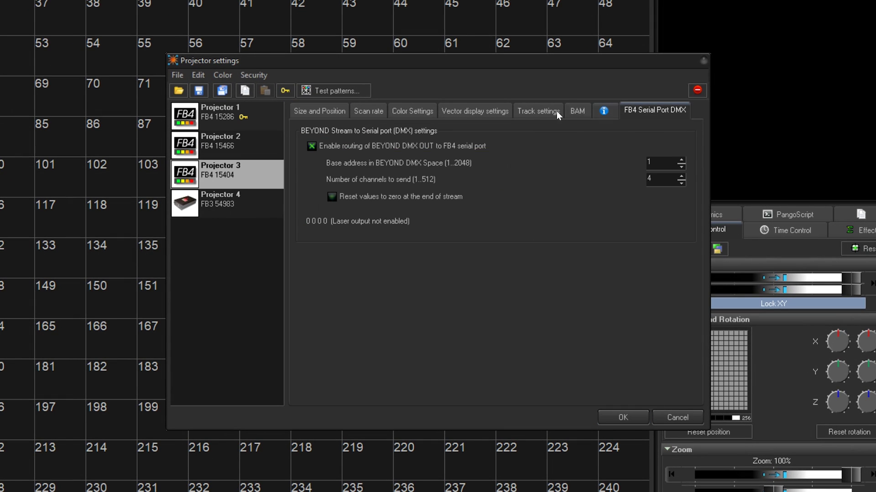
{"action": "left_click", "coordinate": [353, 147]}
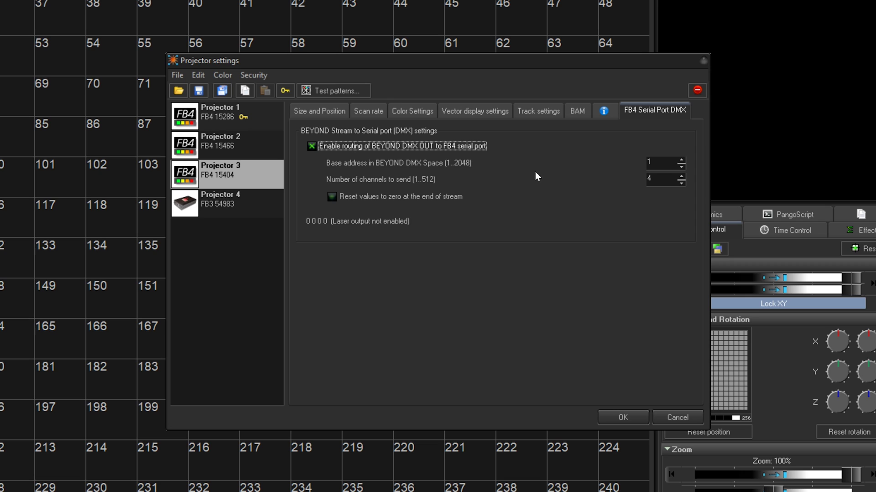
{"action": "left_click", "coordinate": [624, 416]}
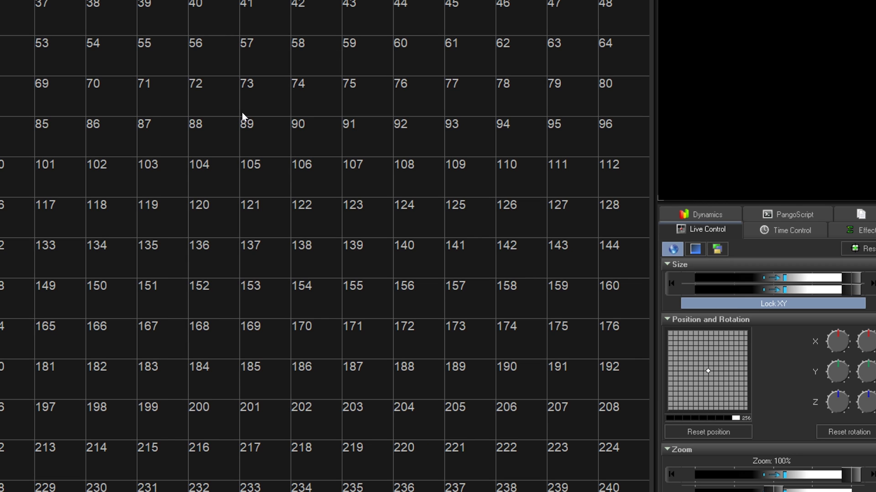
{"action": "mouse_move", "coordinate": [21, 5]}
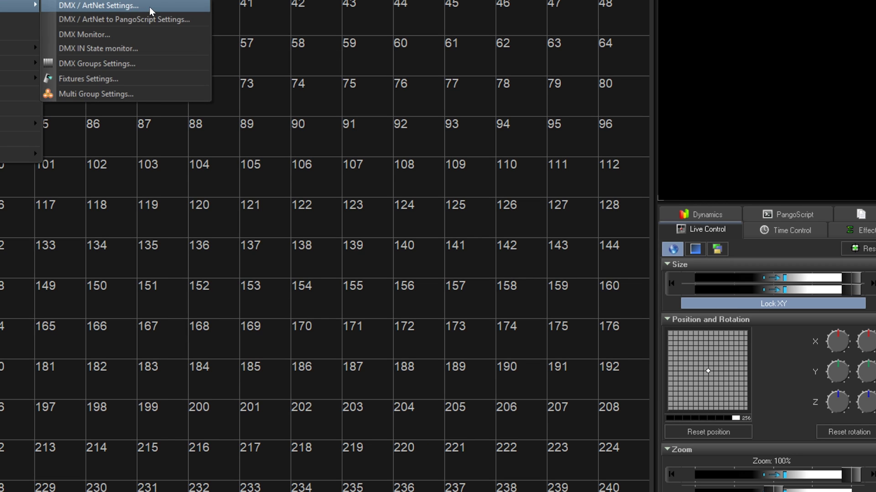
{"action": "left_click", "coordinate": [151, 8]}
- Receive DMX Input 1 over Art-Net universe 0.0
{"action": "left_click", "coordinate": [430, 200]}
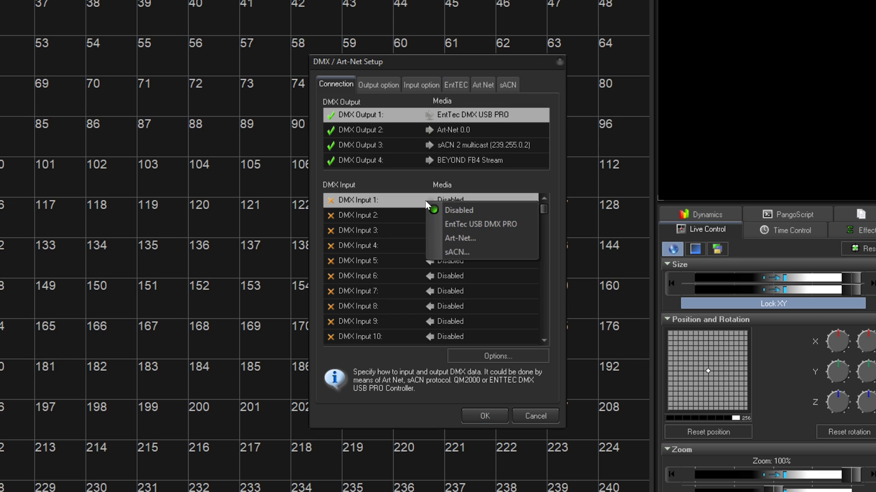
{"action": "left_click", "coordinate": [510, 237]}
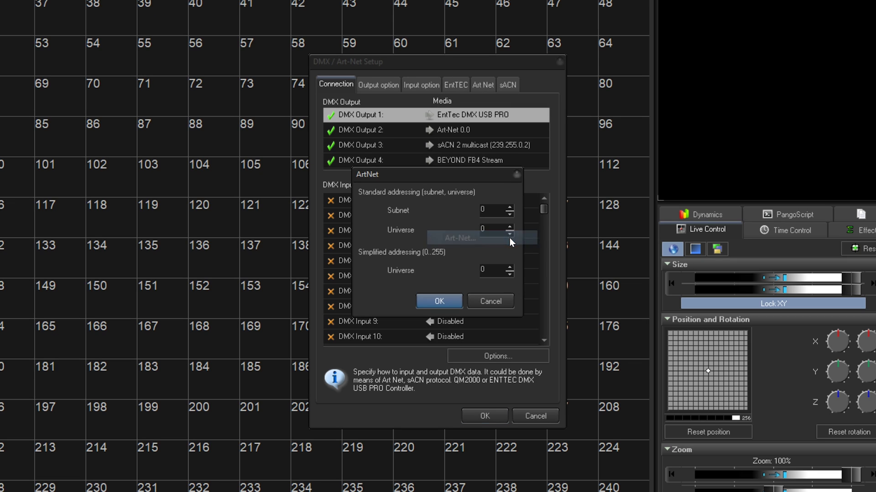
{"action": "left_click", "coordinate": [447, 296]}
- Receive DMX Input 2 over sACN 1 unicast, keeping Input 1 on Art-Net
{"action": "left_click", "coordinate": [438, 218]}
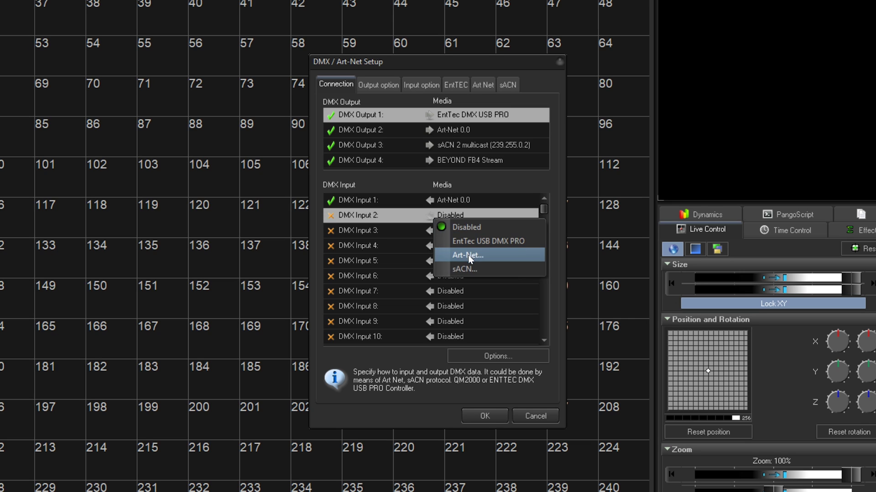
{"action": "left_click", "coordinate": [471, 267]}
{"action": "left_click", "coordinate": [461, 283]}
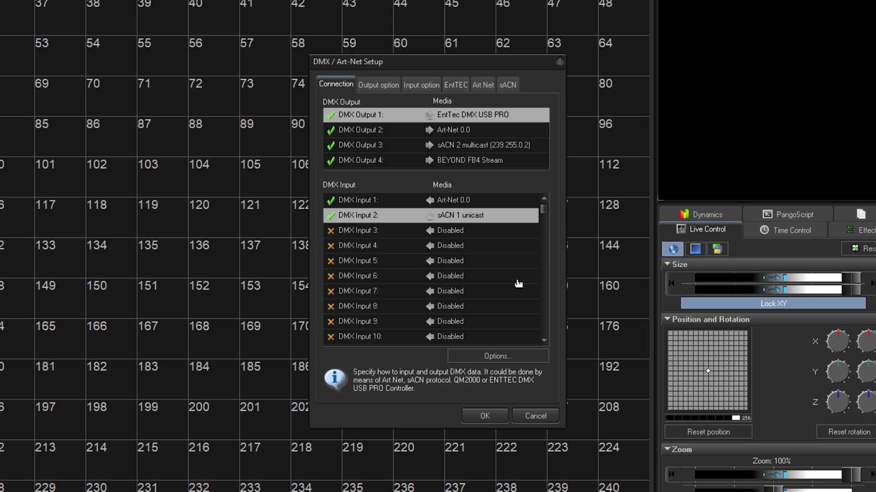
{"action": "left_click", "coordinate": [456, 201]}
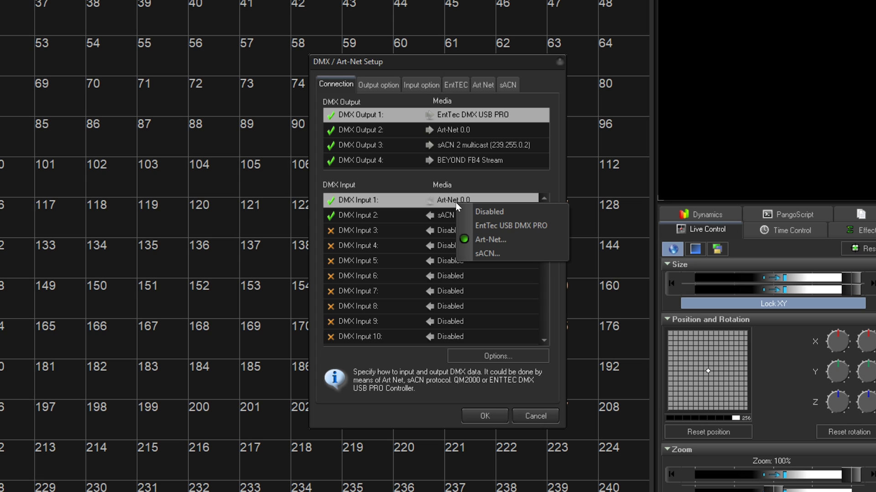
{"action": "left_click", "coordinate": [478, 236]}
- Enable FB3-style DMX IN control on the Input option tab, reading from DMX Input 1
{"action": "left_click", "coordinate": [440, 299]}
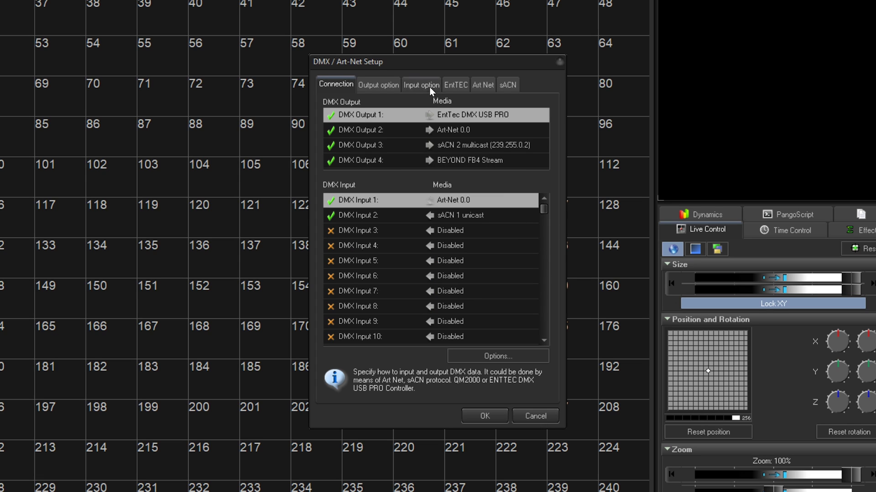
{"action": "left_click", "coordinate": [429, 88]}
{"action": "left_click", "coordinate": [411, 117]}
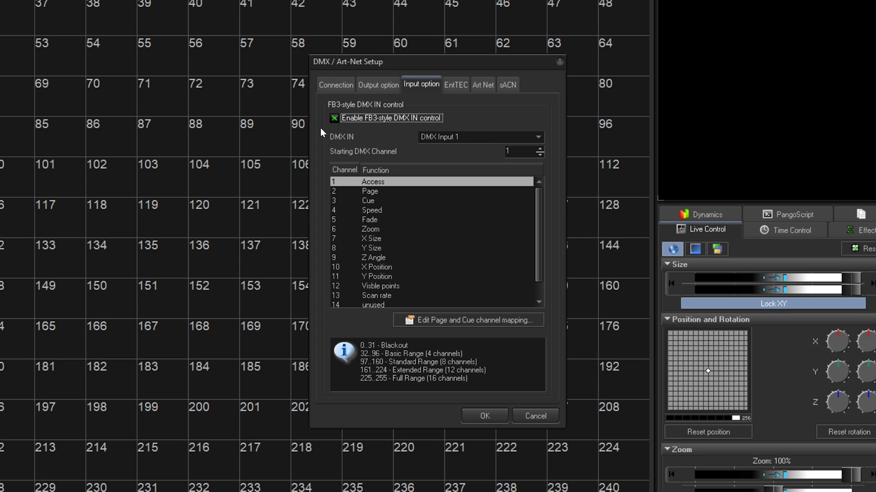
{"action": "left_click", "coordinate": [475, 138]}
{"action": "left_click", "coordinate": [503, 160]}
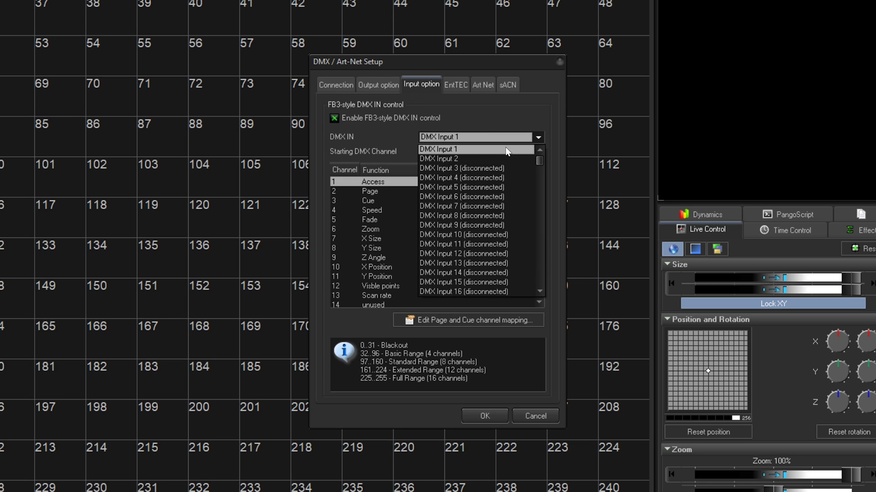
{"action": "left_click", "coordinate": [499, 140]}
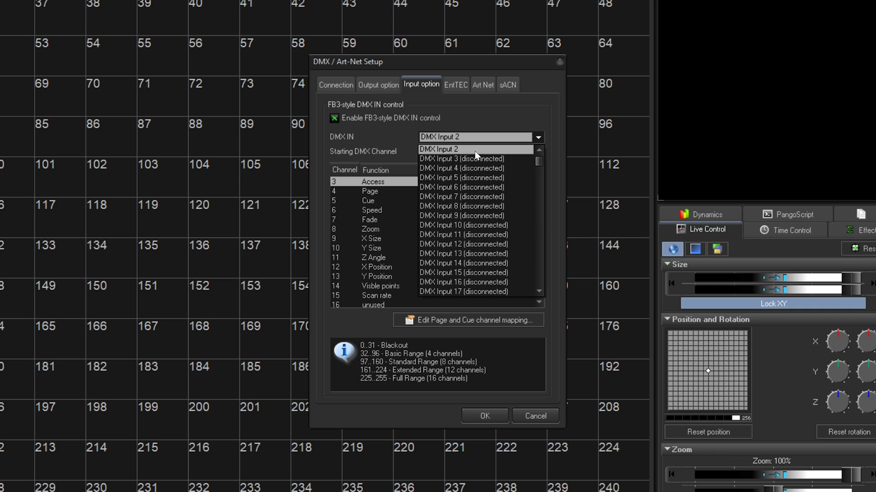
{"action": "scroll", "coordinate": [526, 156], "scroll_direction": "up", "scroll_amount": 1}
{"action": "left_click", "coordinate": [518, 149]}
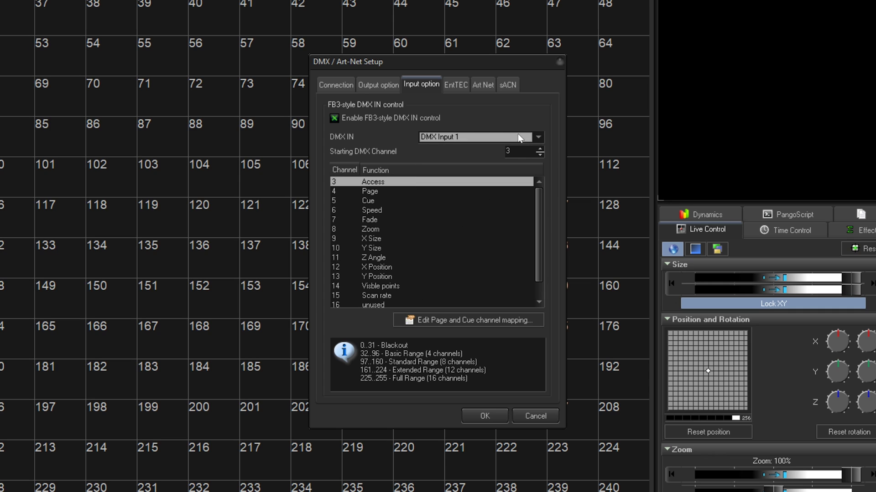
- Set the starting DMX channel to 1, apply with OK, and reopen DMX / ArtNet Settings
{"action": "double_click", "coordinate": [519, 153]}
{"action": "type", "text": "12"}
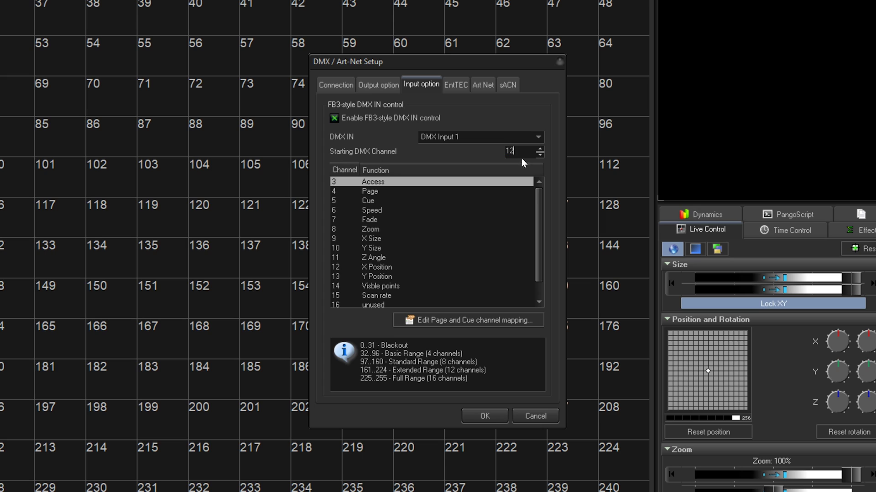
{"action": "double_click", "coordinate": [510, 152]}
{"action": "type", "text": "22"}
{"action": "double_click", "coordinate": [502, 156]}
{"action": "type", "text": "200"}
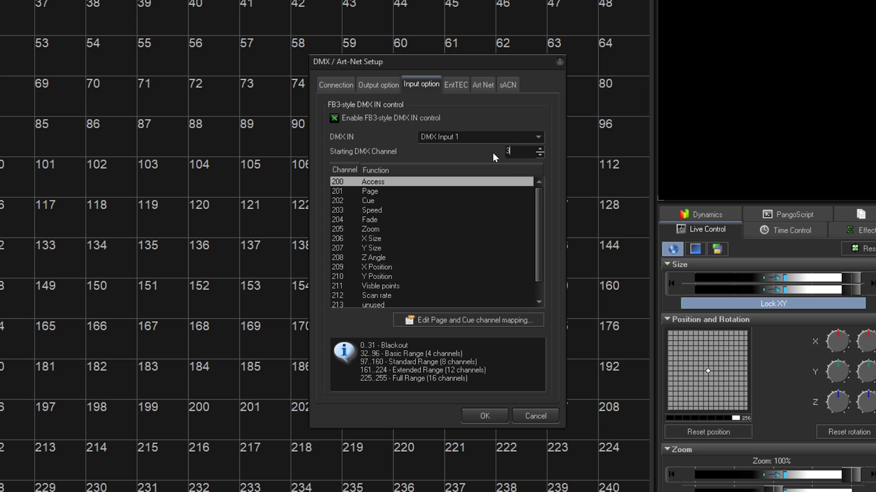
{"action": "type", "text": "0"}
{"action": "type", "text": "1"}
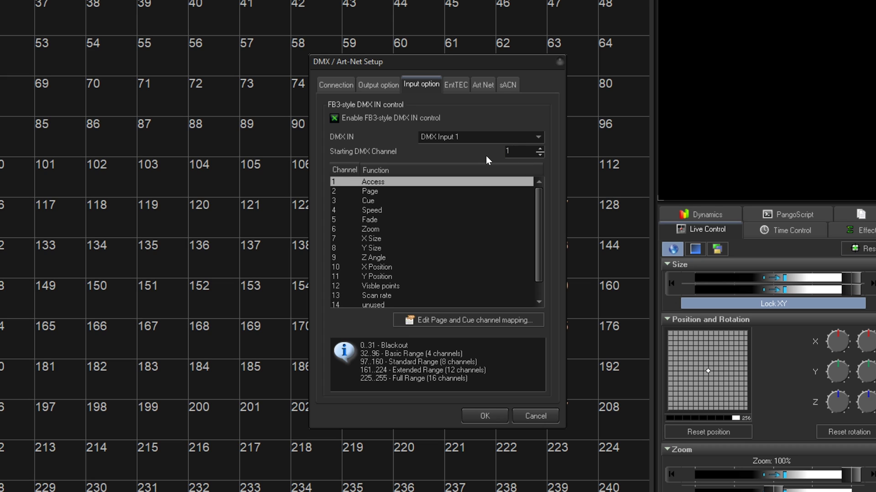
{"action": "left_click", "coordinate": [485, 415]}
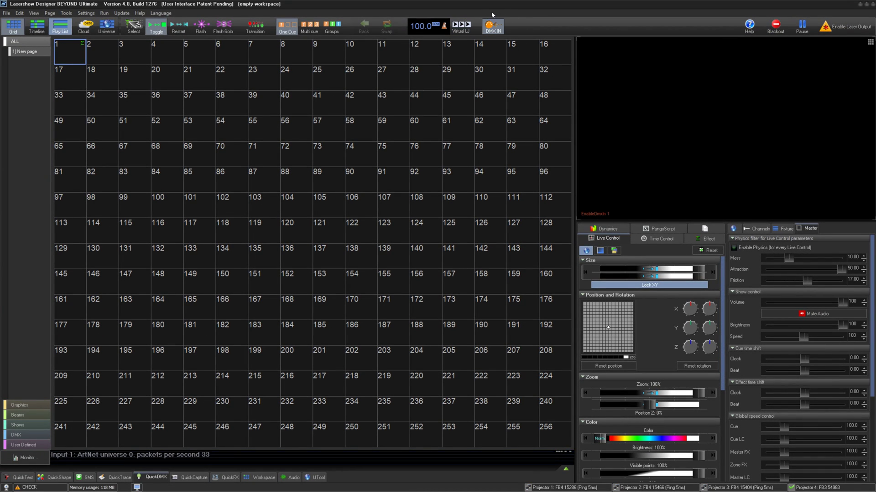
{"action": "left_click", "coordinate": [85, 14]}
{"action": "mouse_move", "coordinate": [93, 96]}
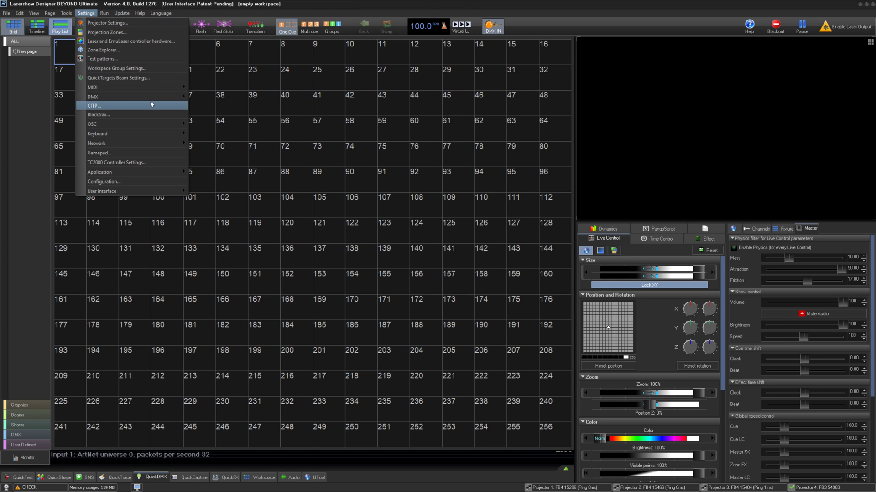
{"action": "left_click", "coordinate": [220, 98]}
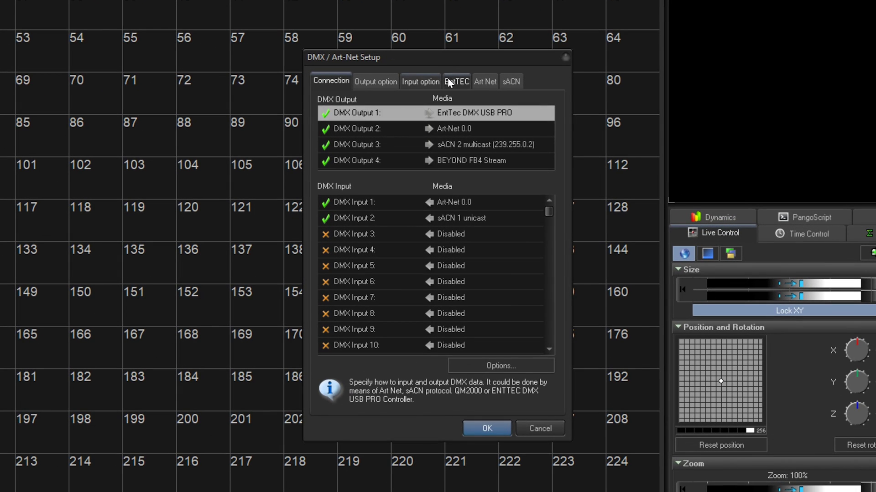
{"action": "left_click", "coordinate": [375, 83]}
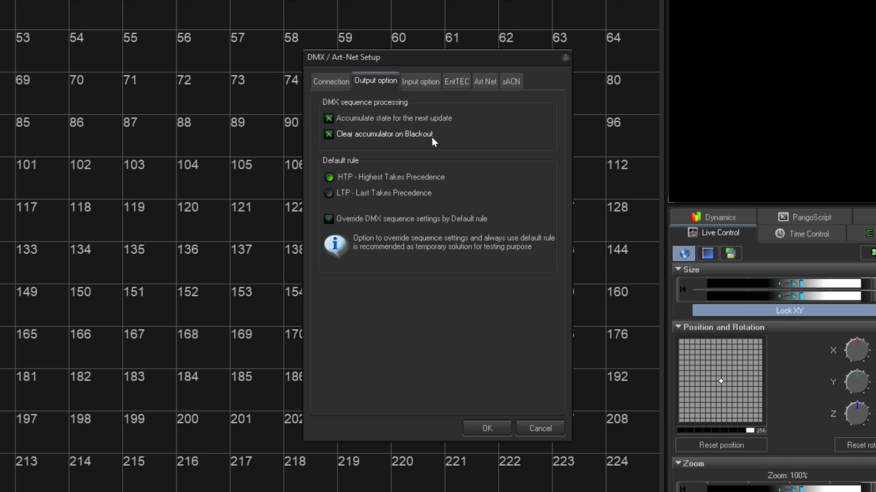
{"action": "left_click", "coordinate": [427, 123]}
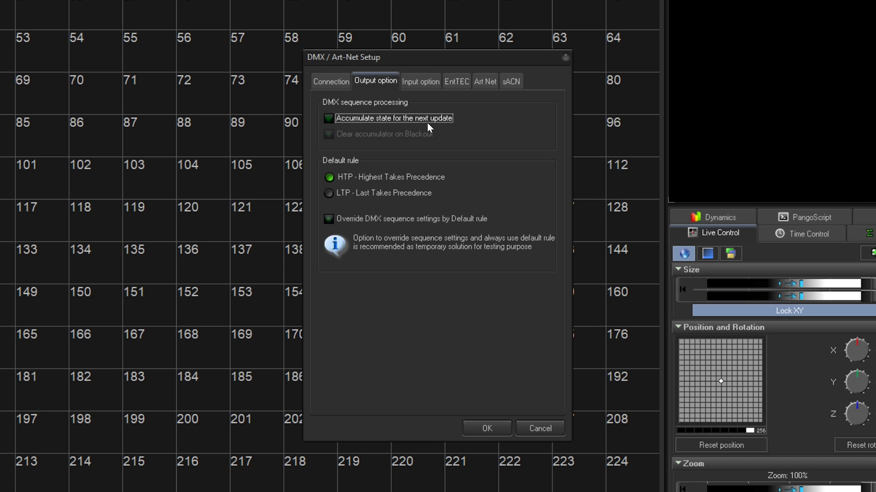
{"action": "left_click", "coordinate": [426, 121]}
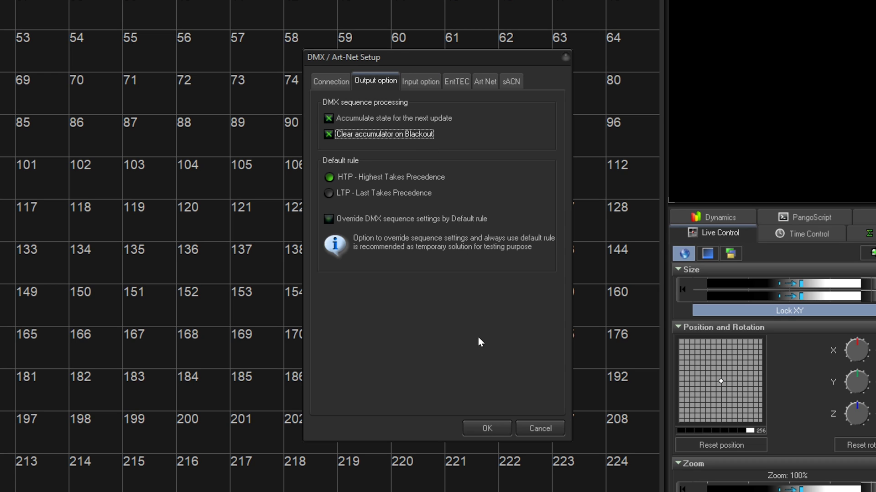
{"action": "left_click", "coordinate": [328, 81]}
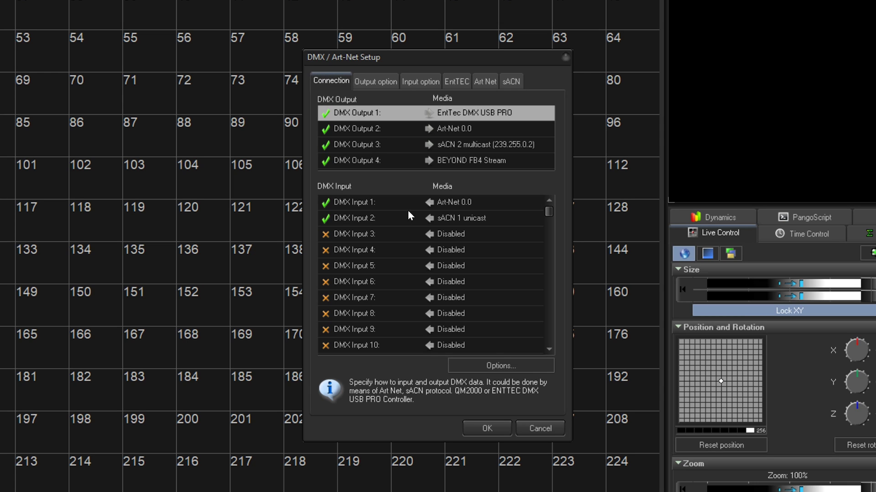